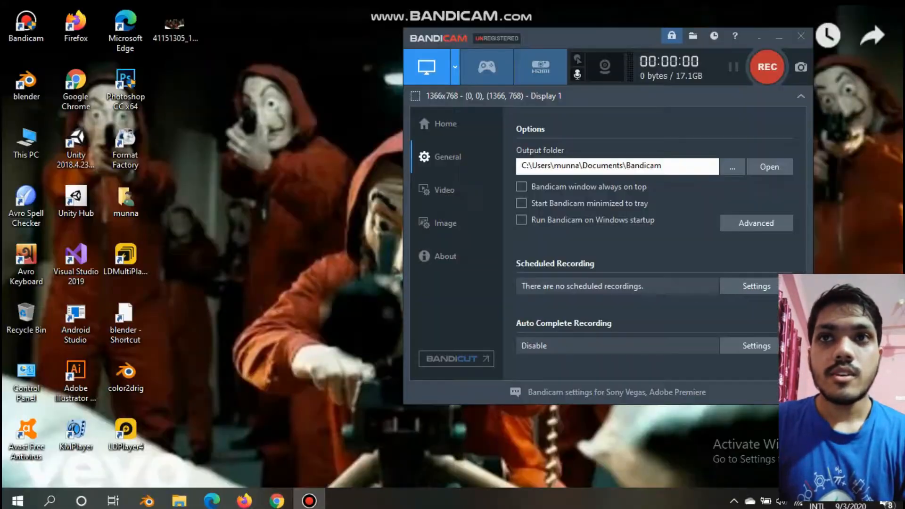
Open Blender and dismiss its splash screen to start from the default scene
key(F12)
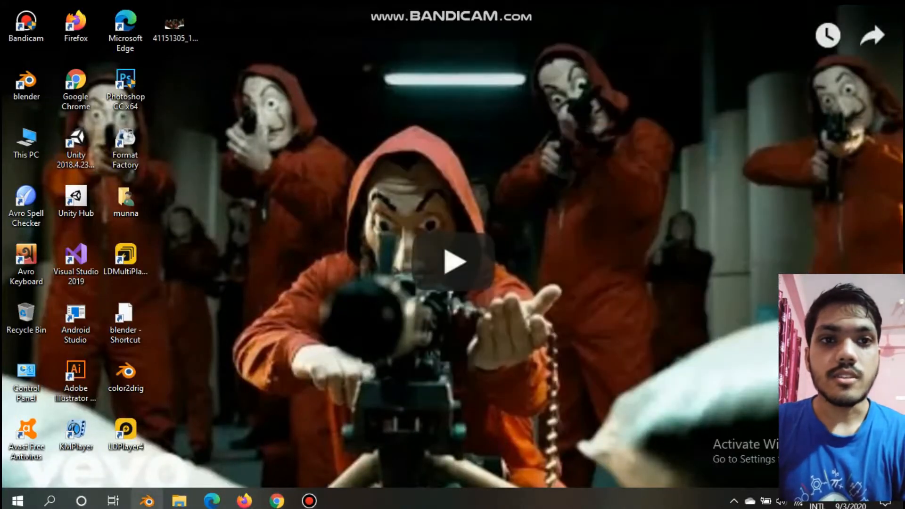
click(148, 501)
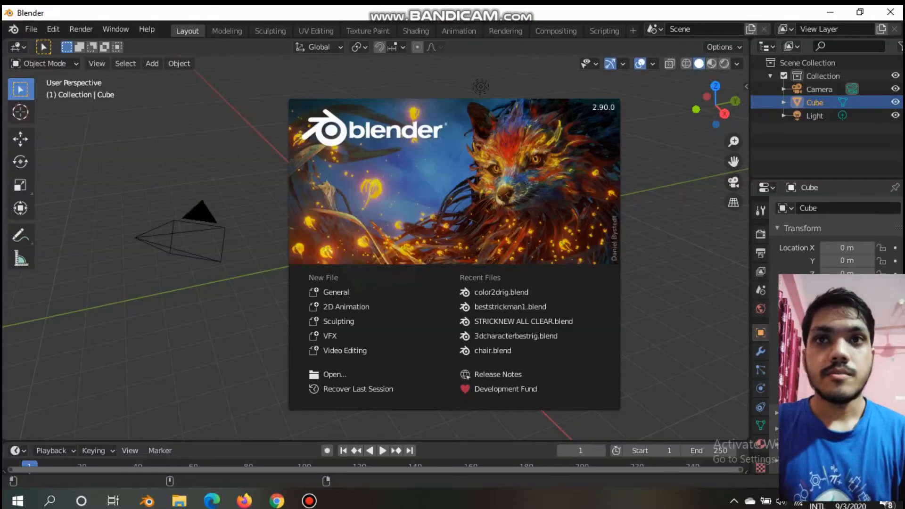
key(Escape)
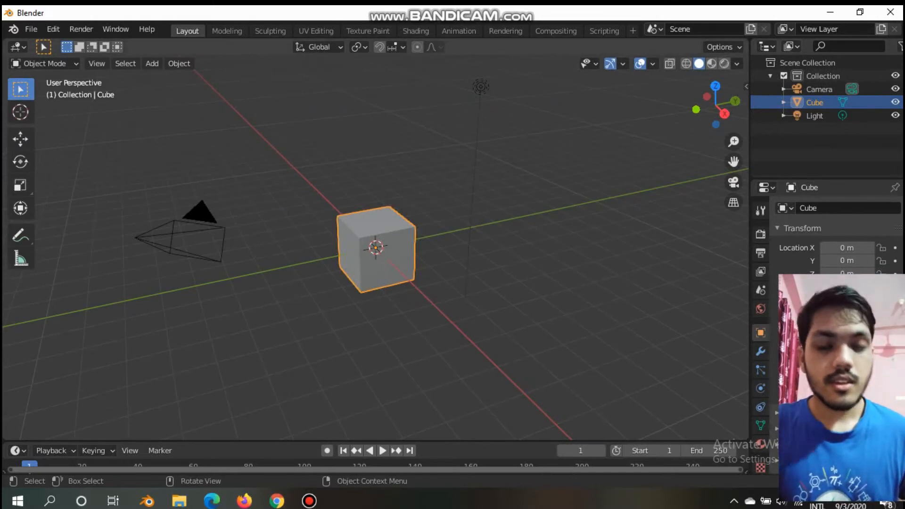
Start the Shortcut VUr display of pressed keys and mouse buttons in the 3D viewport
key(n)
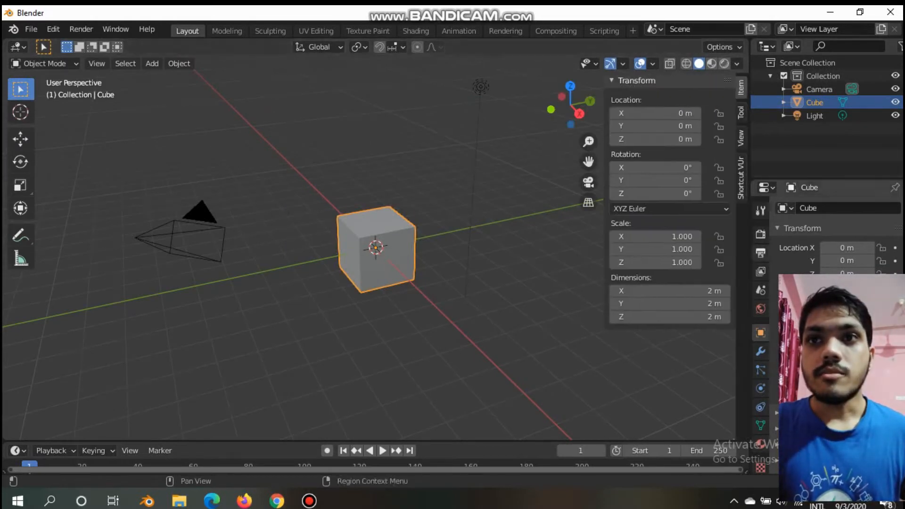
click(741, 178)
click(669, 100)
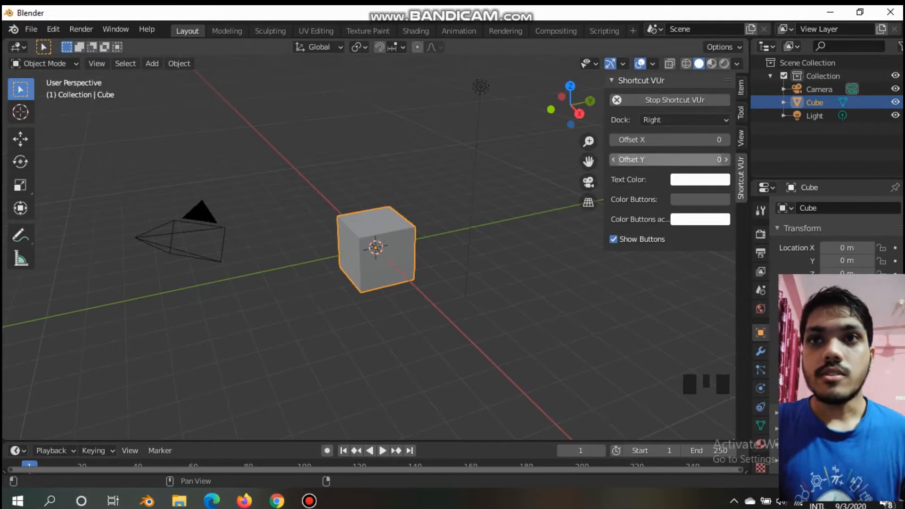
click(542, 292)
click(45, 63)
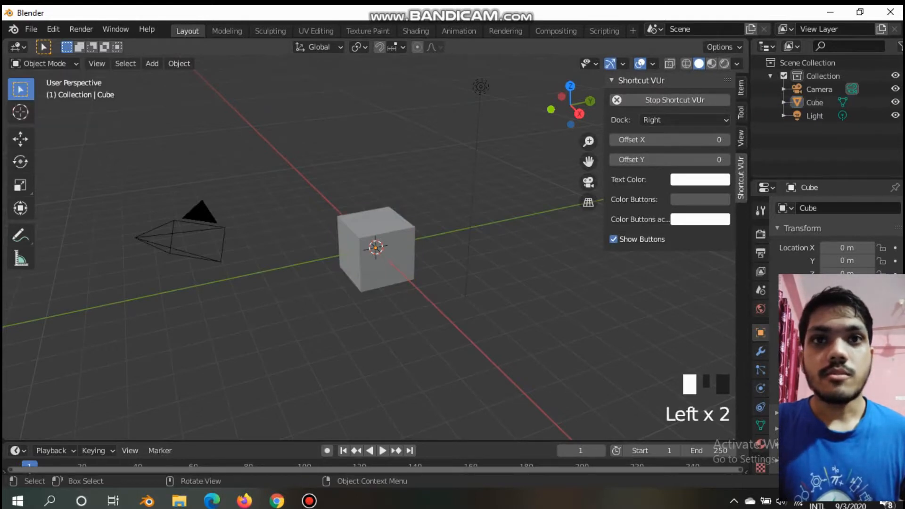
Scale the default cube into a flat slab with scale X 1.8, Y 3.24 and Z 0.24
click(379, 252)
middle_drag(380, 253, 330, 255)
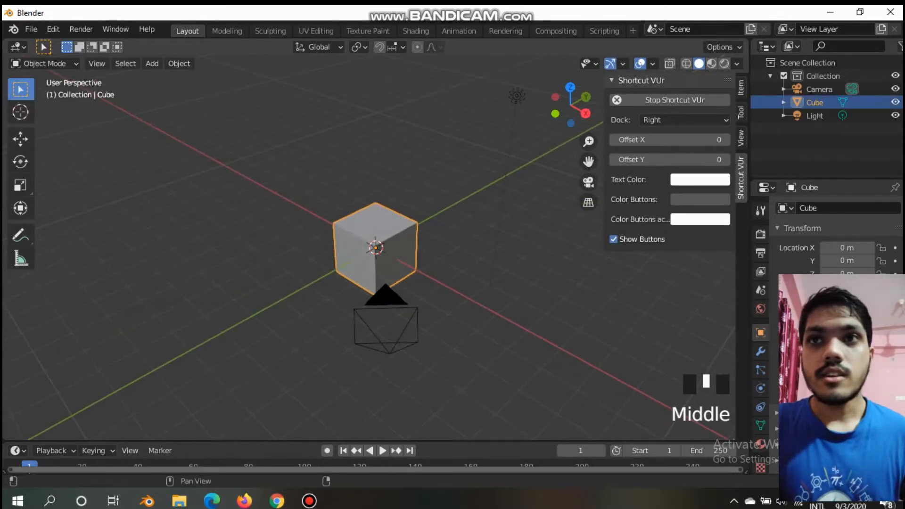
click(741, 87)
drag(655, 236, 693, 236)
mouse_move(377, 212)
middle_down()
mouse_move(377, 264)
mouse_move(372, 226)
middle_up()
scroll(376, 247, up, 2)
drag(664, 236, 681, 249)
click(537, 292)
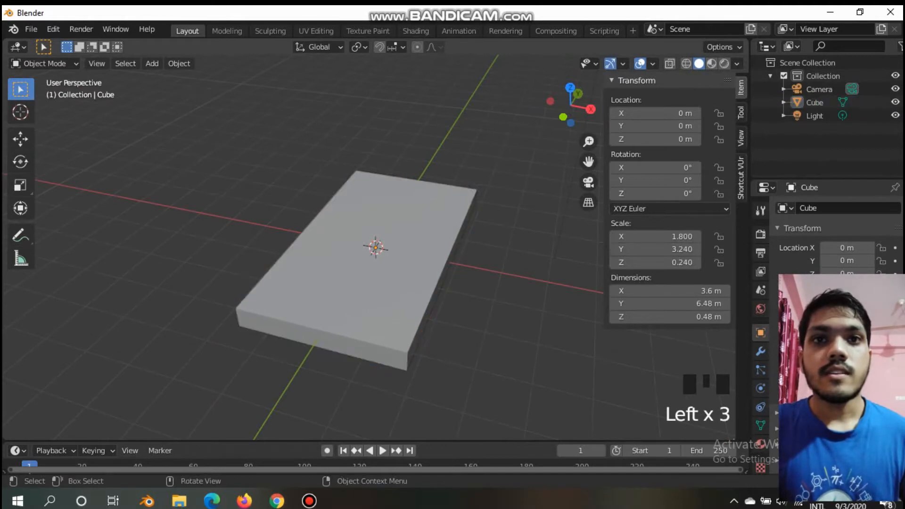
In Edit Mode, add six evenly spaced, unslid loop cuts running lengthwise along the slab
middle_drag(373, 227, 363, 189)
click(42, 63)
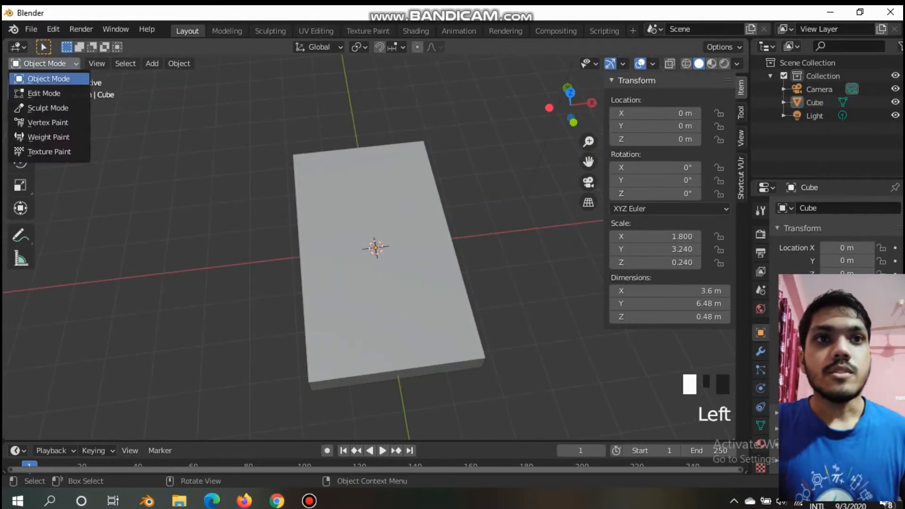
click(44, 93)
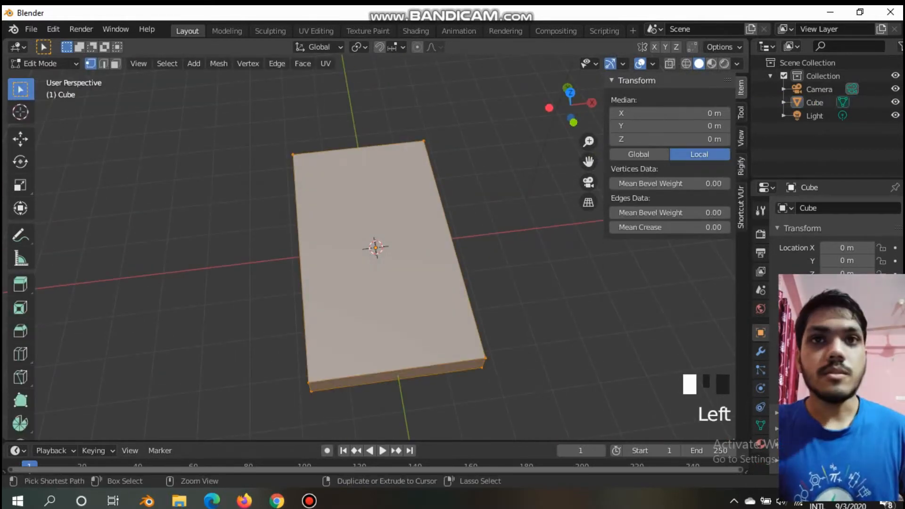
key(ctrl+r)
scroll(382, 259, up, 4)
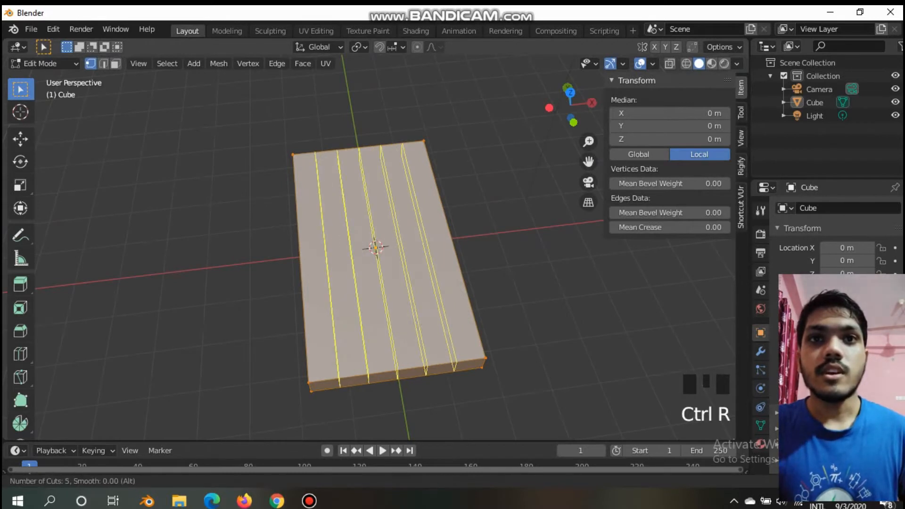
scroll(382, 259, up, 1)
click(381, 260)
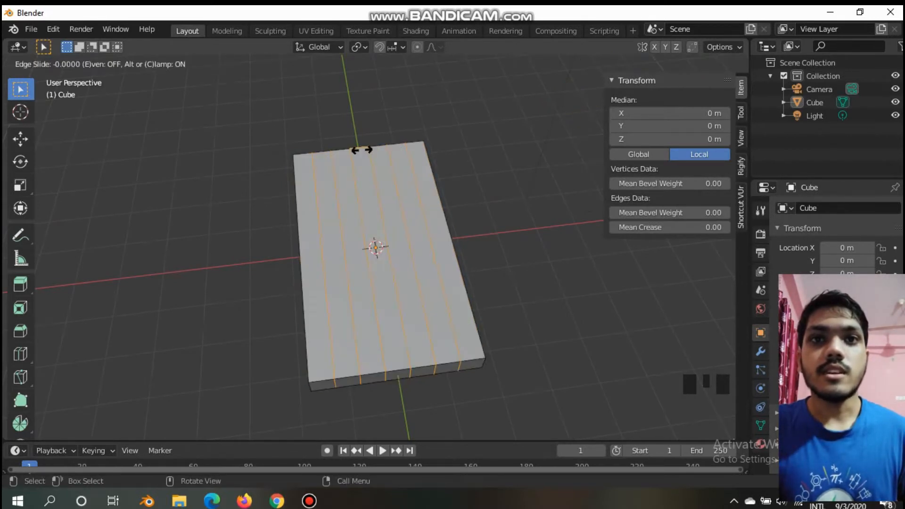
right_click(382, 259)
click(542, 282)
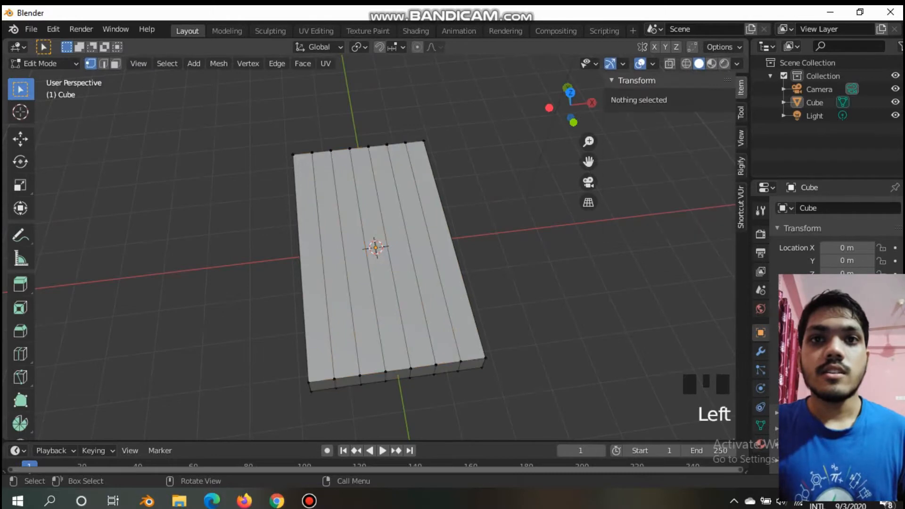
Add 13 evenly spaced loop cuts across the slab's length without sliding them
middle_drag(542, 283, 391, 299)
key(ctrl+r)
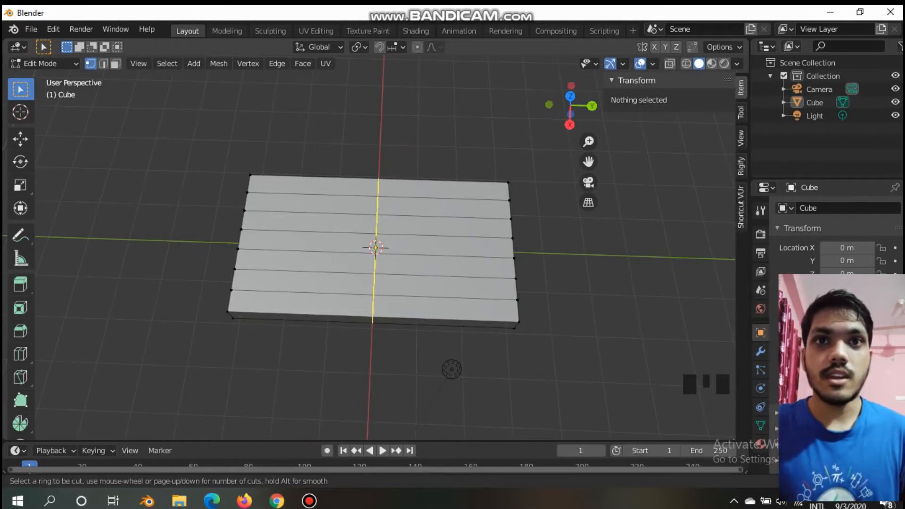
scroll(374, 250, up, 11)
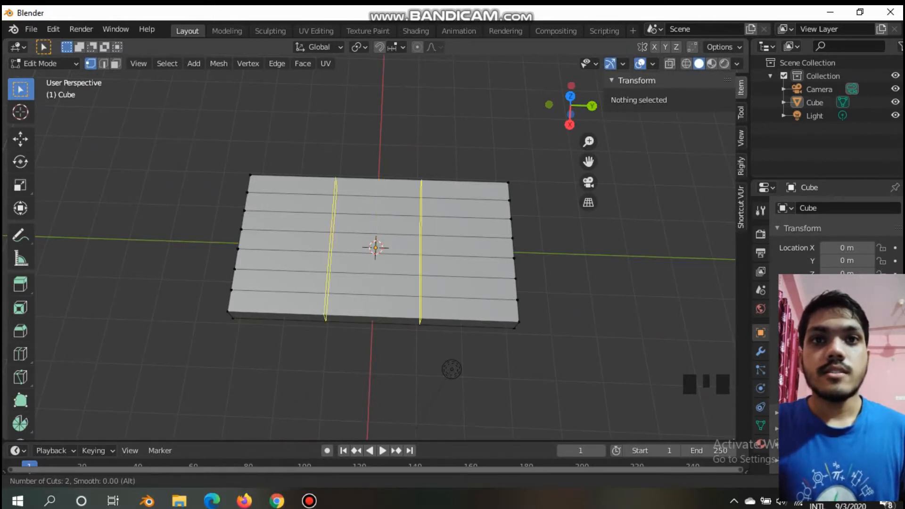
scroll(375, 250, up, 1)
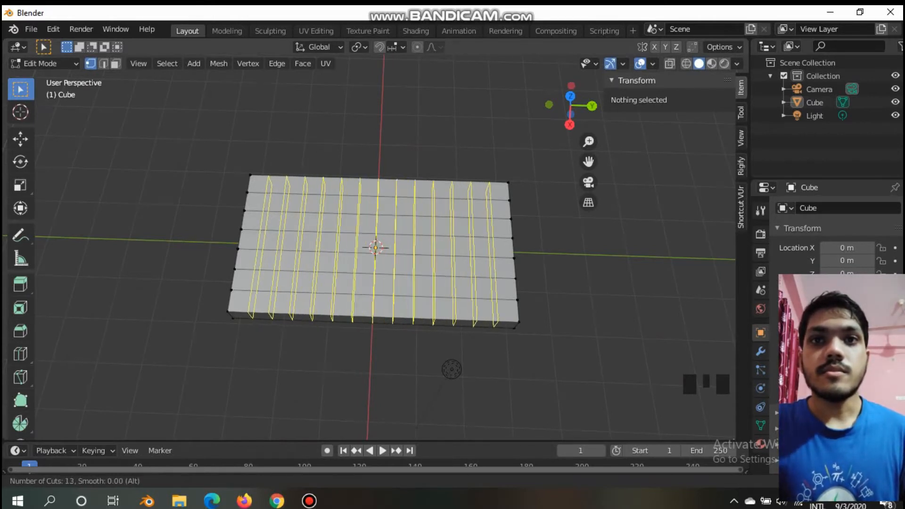
click(380, 184)
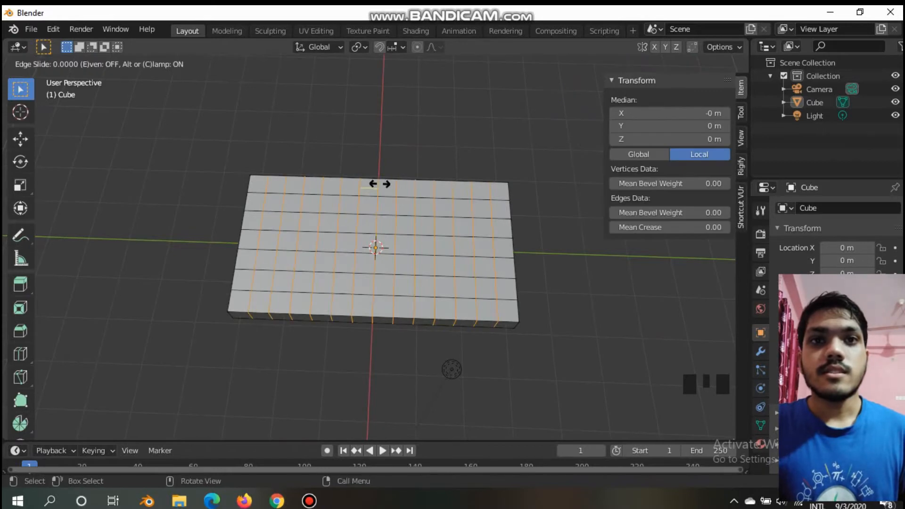
click(380, 184)
click(451, 370)
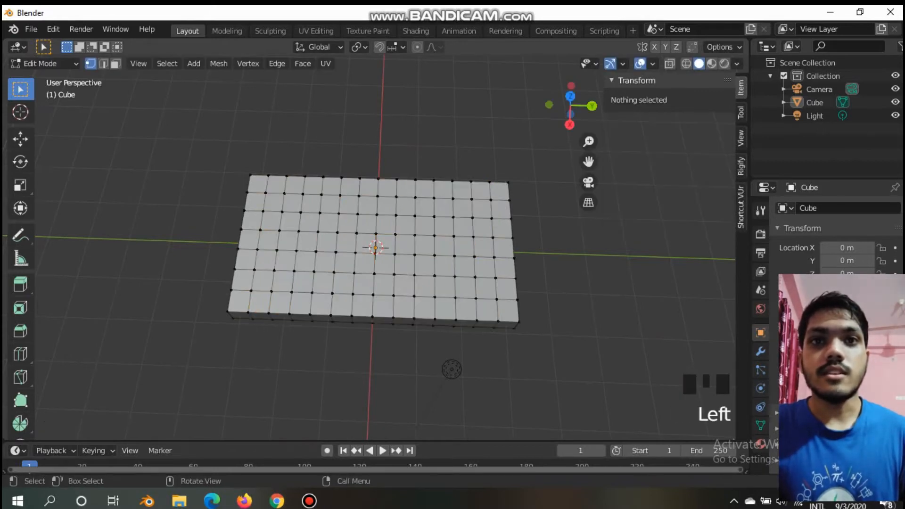
Extrude the four corner faces on the slab's underside downward about 2.4 m to form table legs
middle_drag(452, 370, 700, 151)
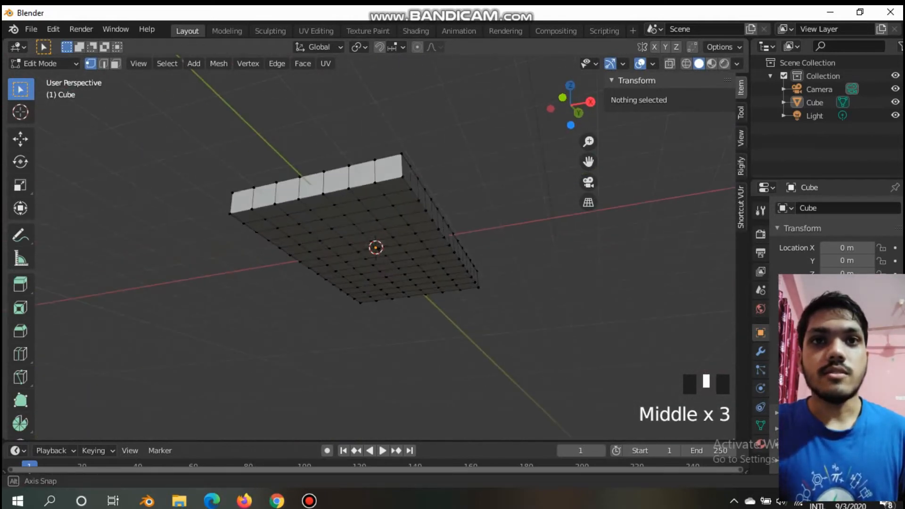
middle_drag(566, 292, 473, 162)
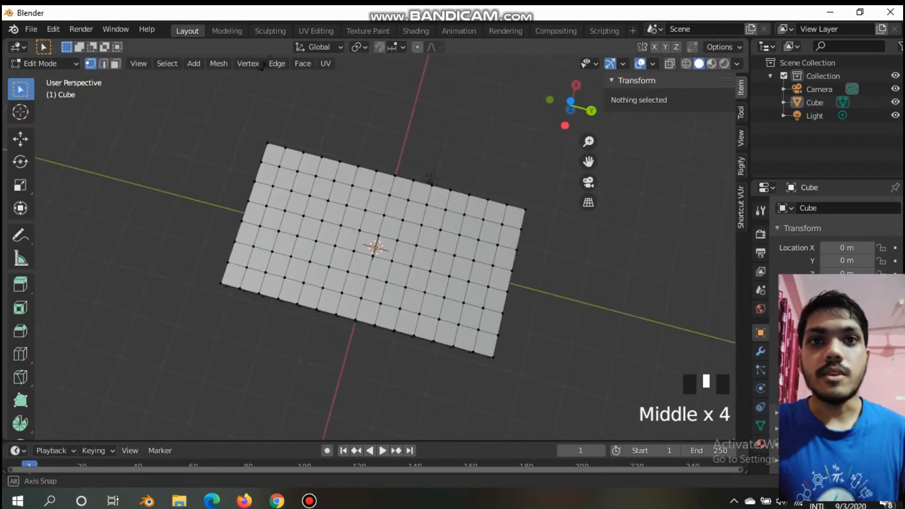
middle_drag(265, 63, 256, 127)
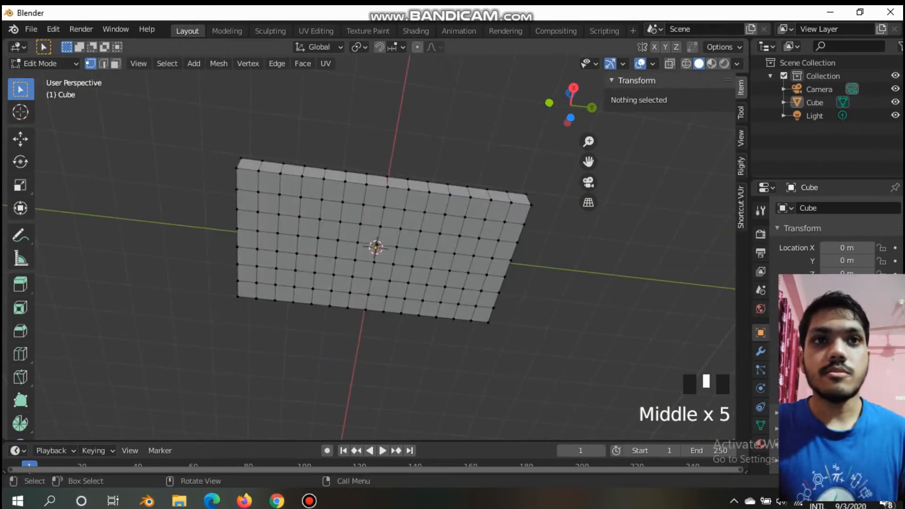
click(115, 63)
click(246, 290)
shift+click(247, 180)
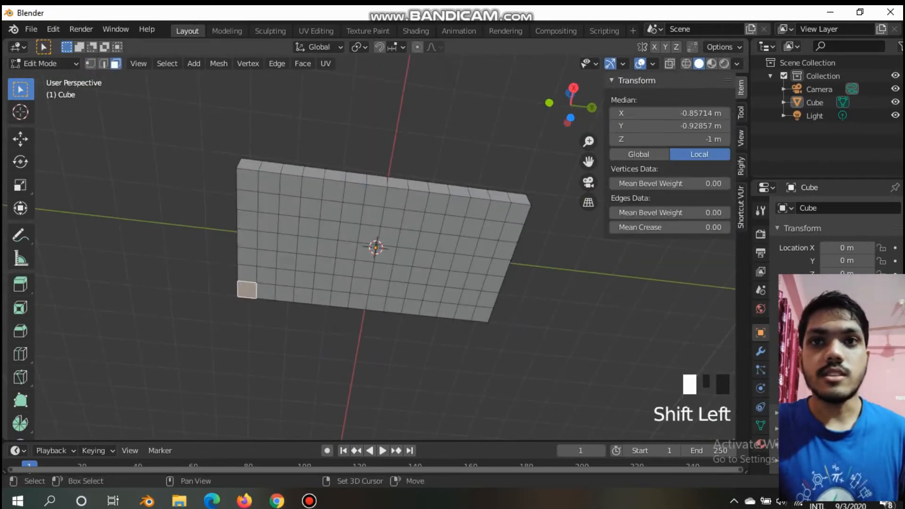
shift+click(517, 213)
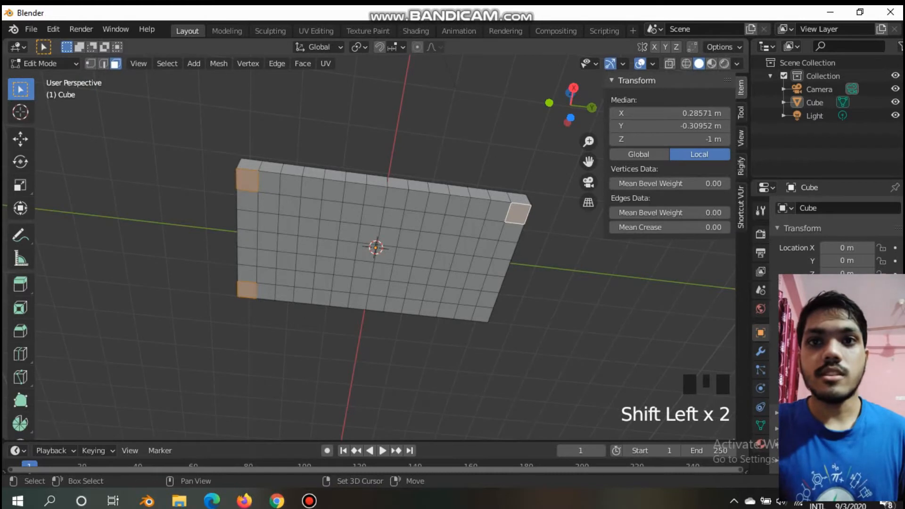
shift+click(483, 314)
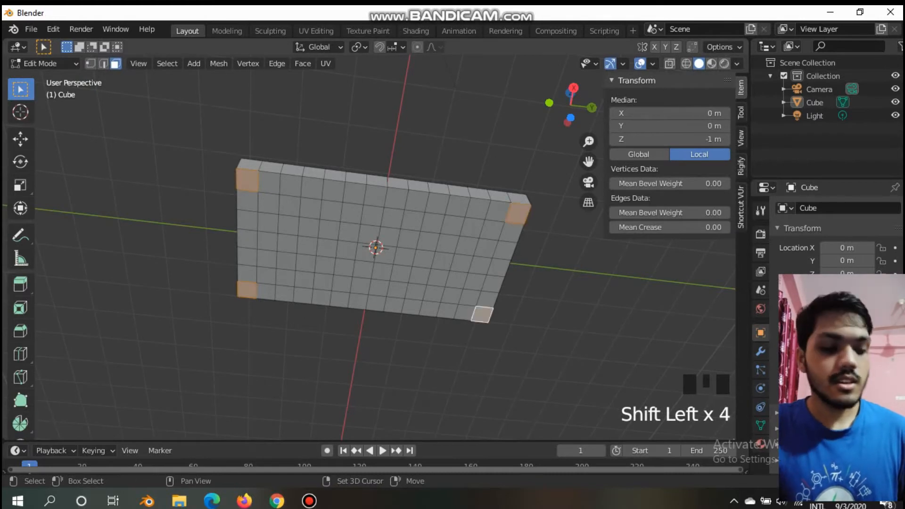
key(e)
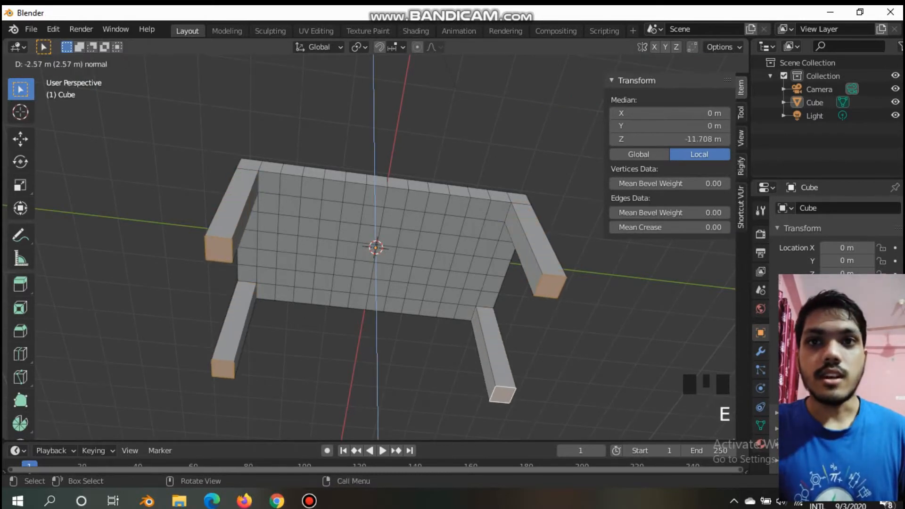
click(481, 339)
Extend the four leg ends with two further extrusions of about 0.24 m and 0.38 m, leaving nothing selected
middle_drag(480, 339, 358, 425)
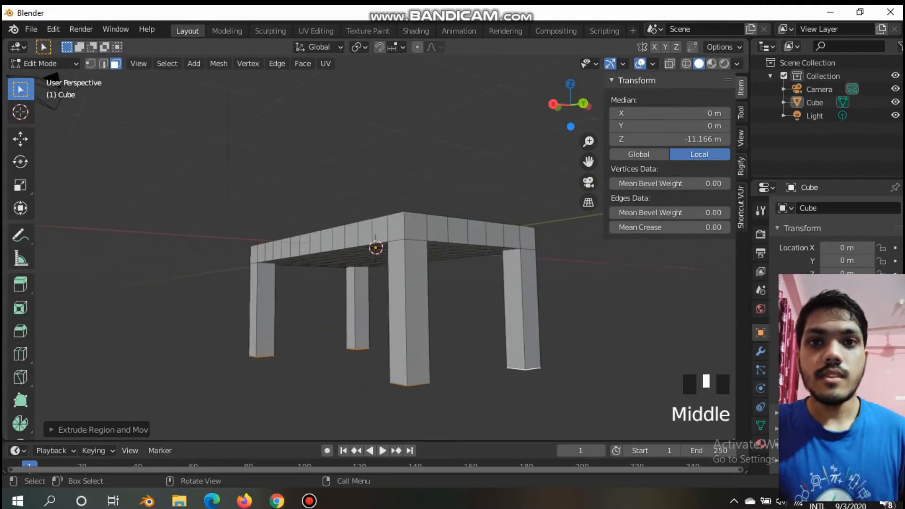
key(e)
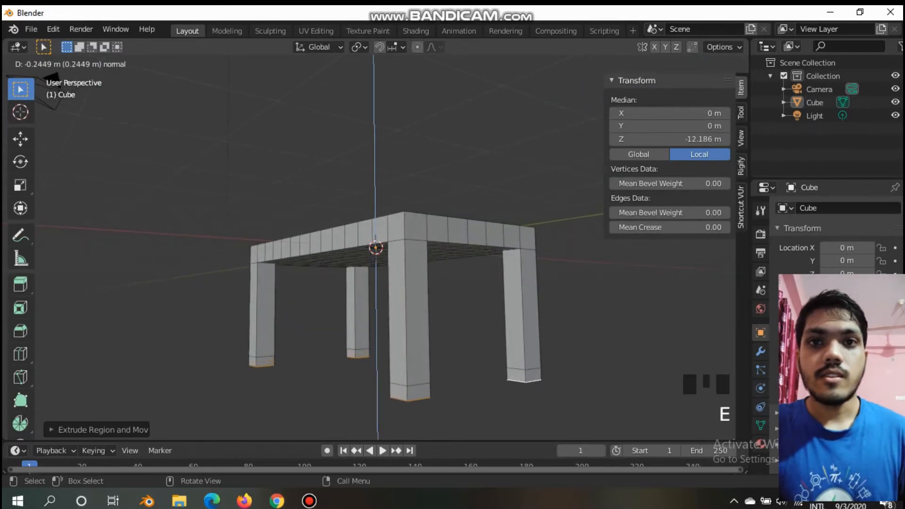
click(359, 435)
key(e)
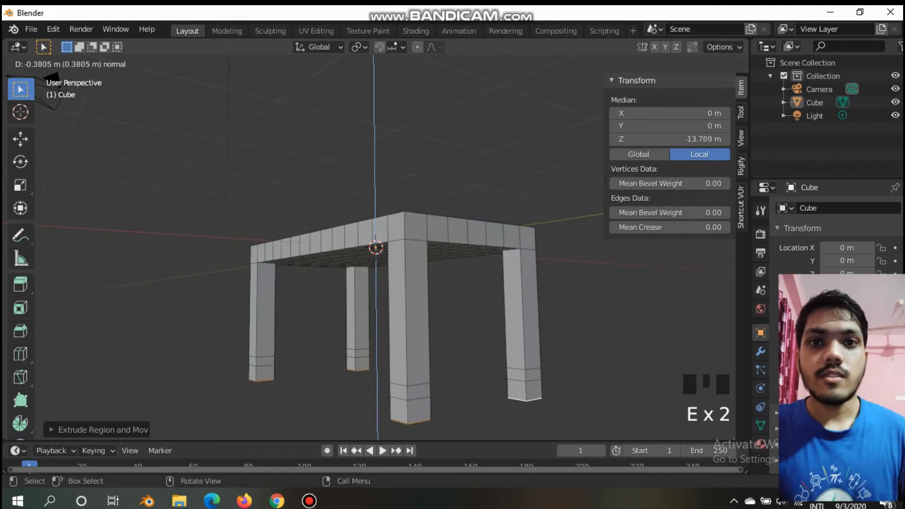
click(360, 436)
click(356, 417)
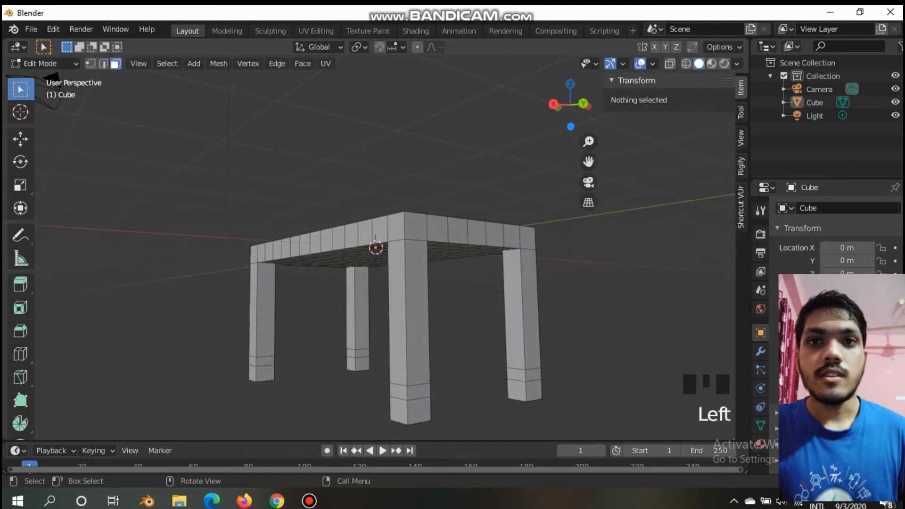
Bridge the facing inner faces of the narrow upper bands on the two legs at the positive-Y end
mouse_move(356, 359)
middle_down()
mouse_move(271, 427)
mouse_move(170, 424)
mouse_move(179, 358)
mouse_move(349, 363)
middle_up()
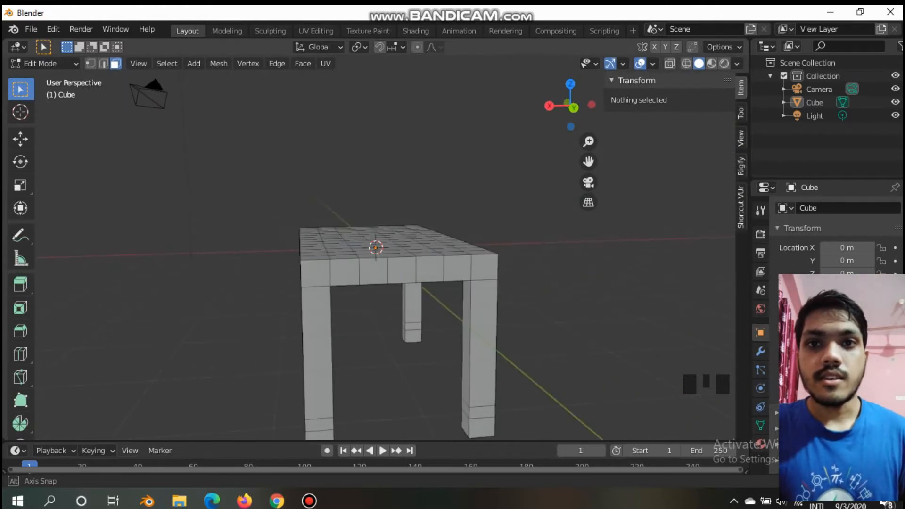
click(349, 363)
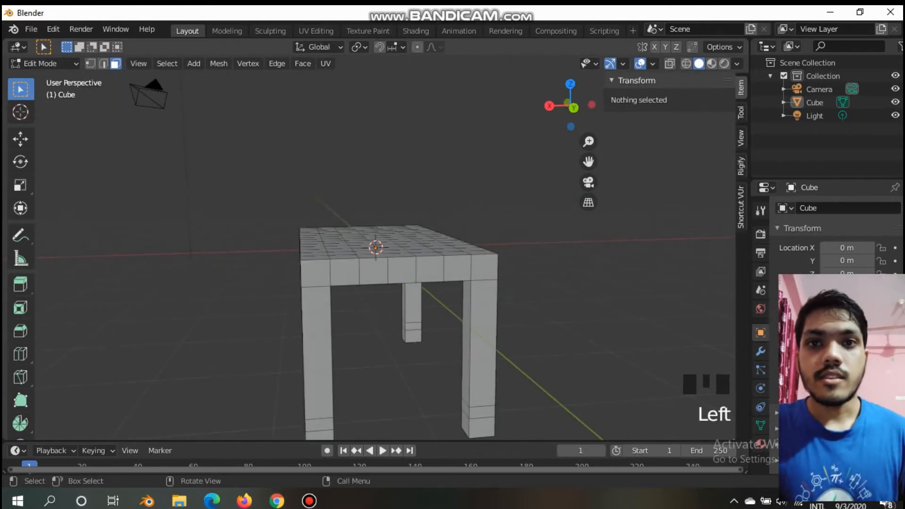
click(466, 408)
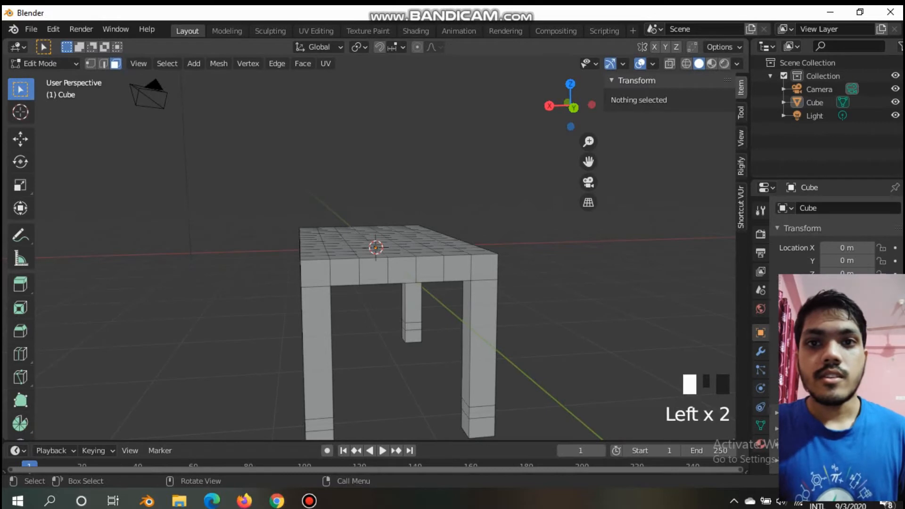
middle_drag(466, 408, 430, 401)
shift+click(278, 401)
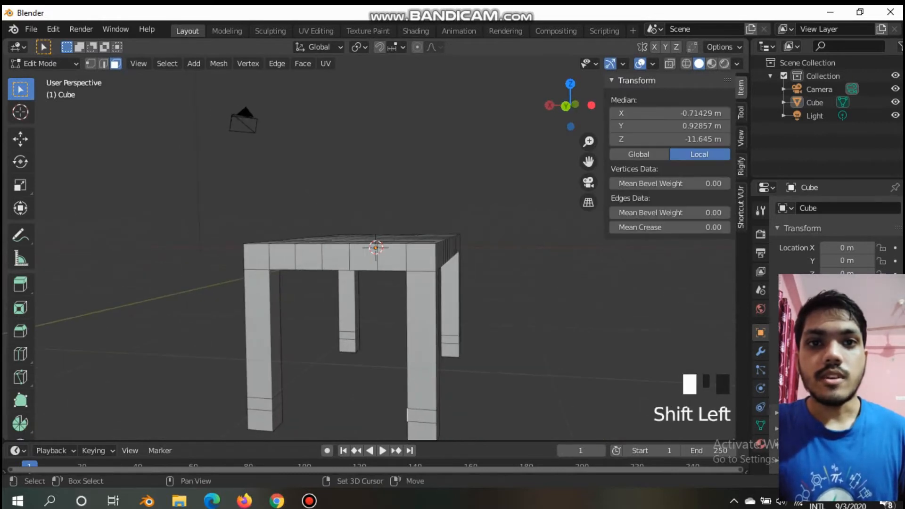
right_click(279, 401)
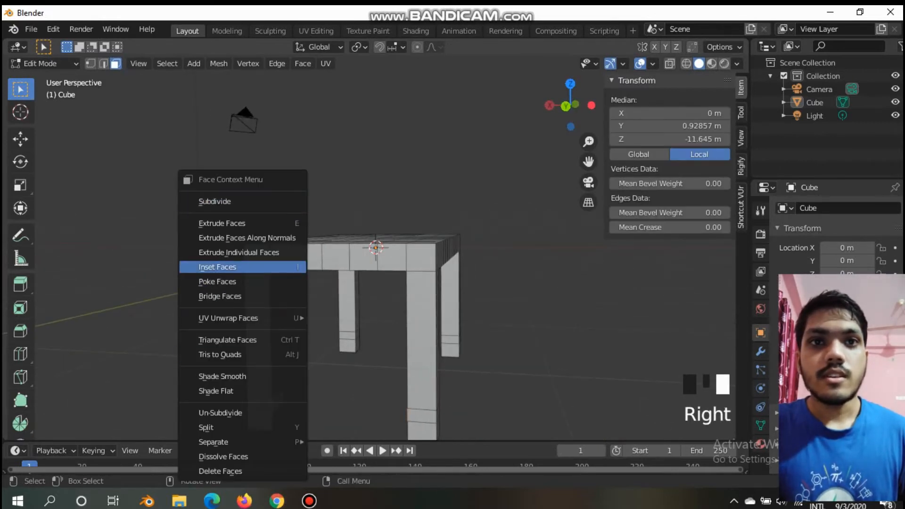
click(220, 296)
middle_drag(219, 296, 274, 271)
Bridge the facing inner faces of the narrow upper bands on the two legs at the negative-Y end
click(457, 410)
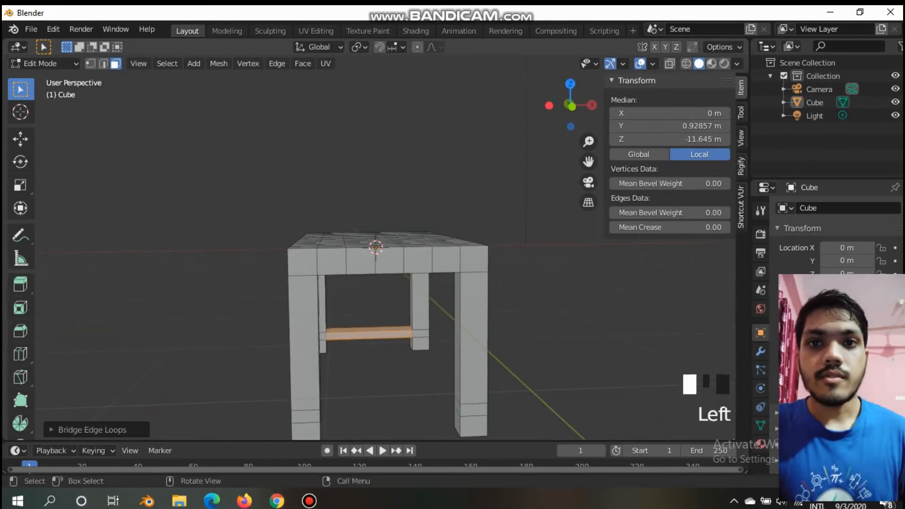
click(455, 405)
middle_drag(456, 406, 426, 416)
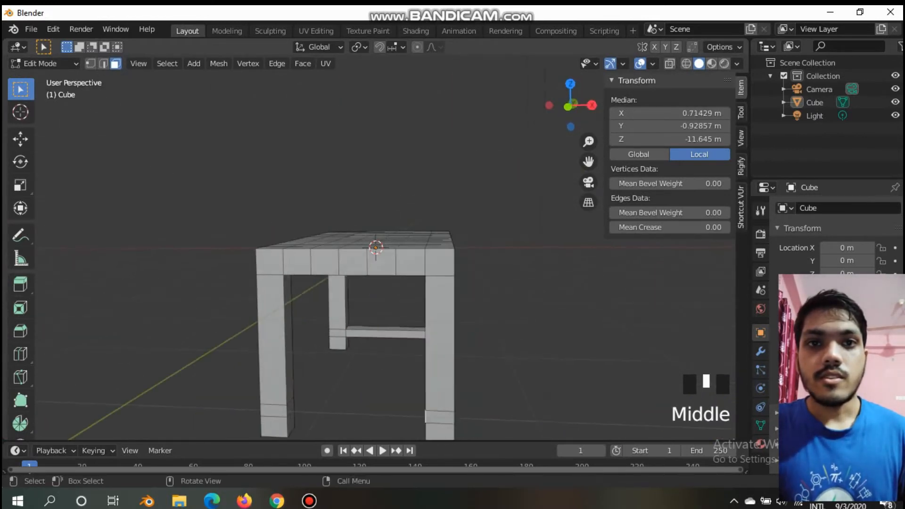
shift+right_click(292, 406)
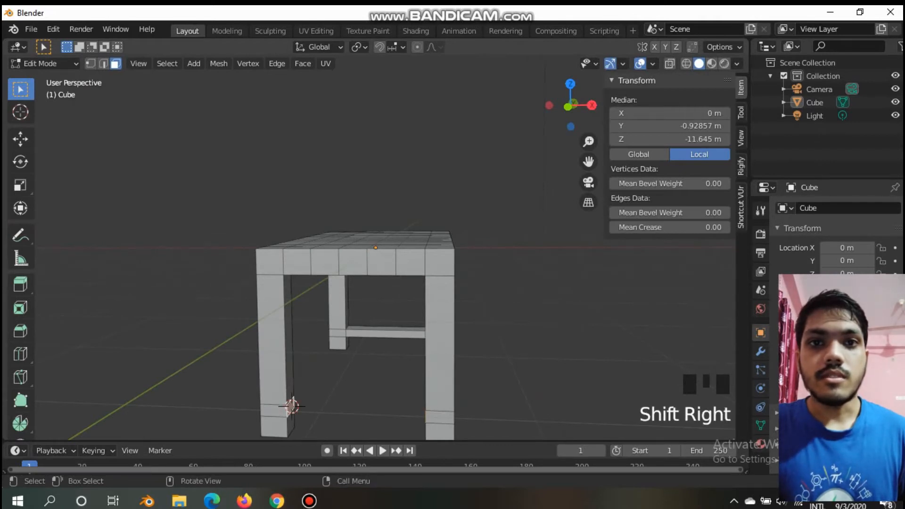
right_click(292, 405)
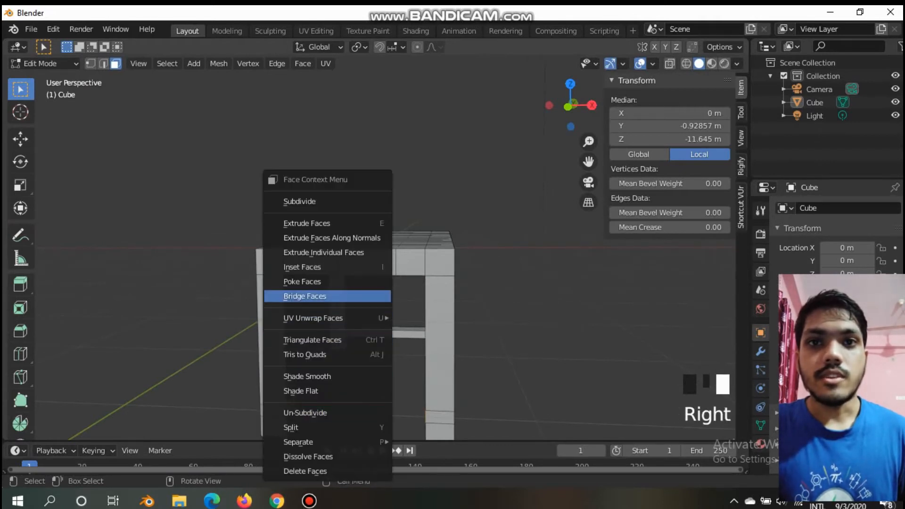
click(311, 295)
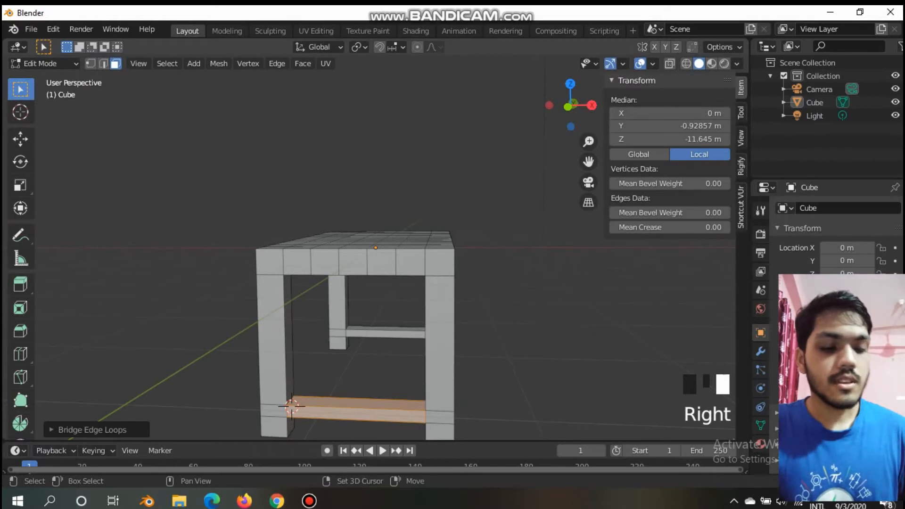
Add two loop cuts across the crossbar at the negative-Y end, sliding them by a factor of about 0.03
key(shift+r)
click(292, 405)
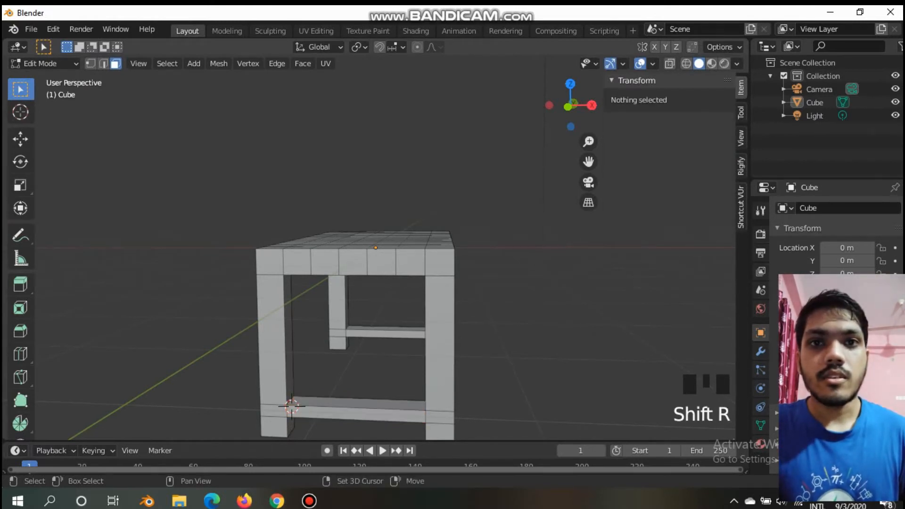
click(292, 405)
key(ctrl+r)
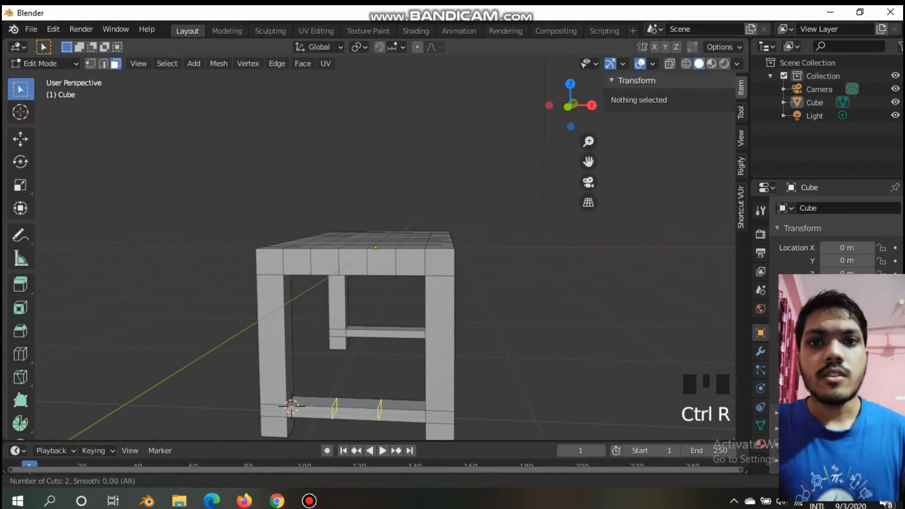
click(357, 408)
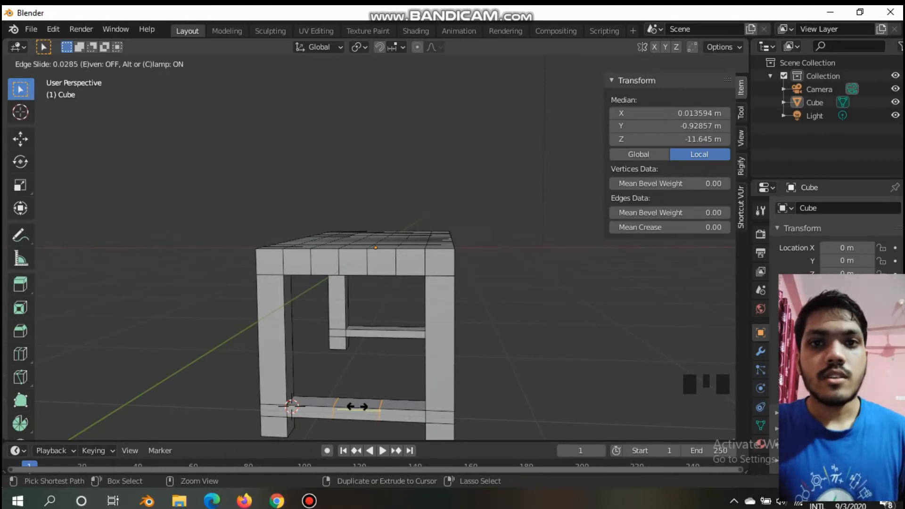
click(357, 407)
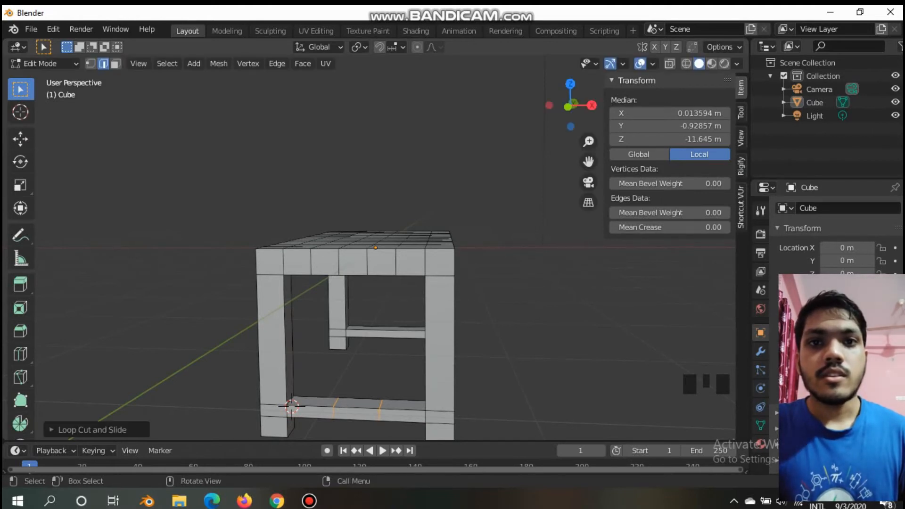
Add two evenly spaced loop cuts across the crossbar at the positive-Y end without sliding them
middle_drag(358, 330, 396, 325)
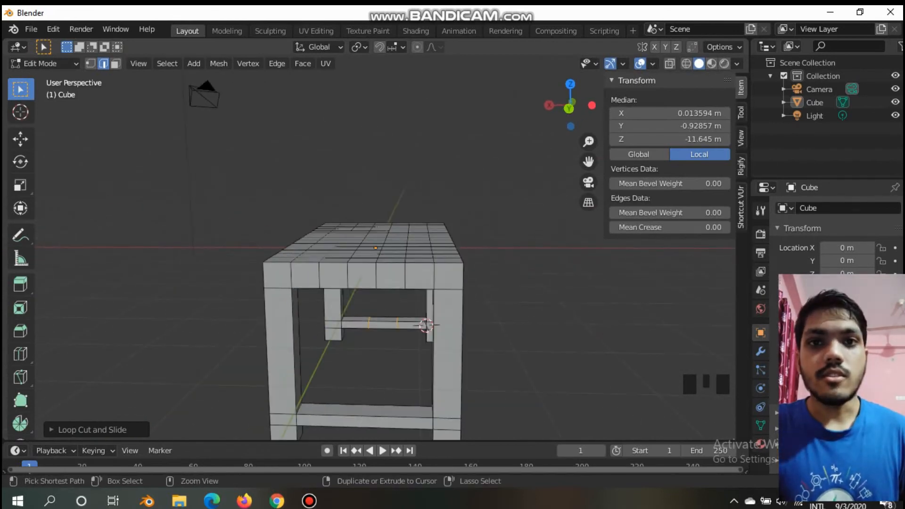
key(ctrl+r)
click(370, 415)
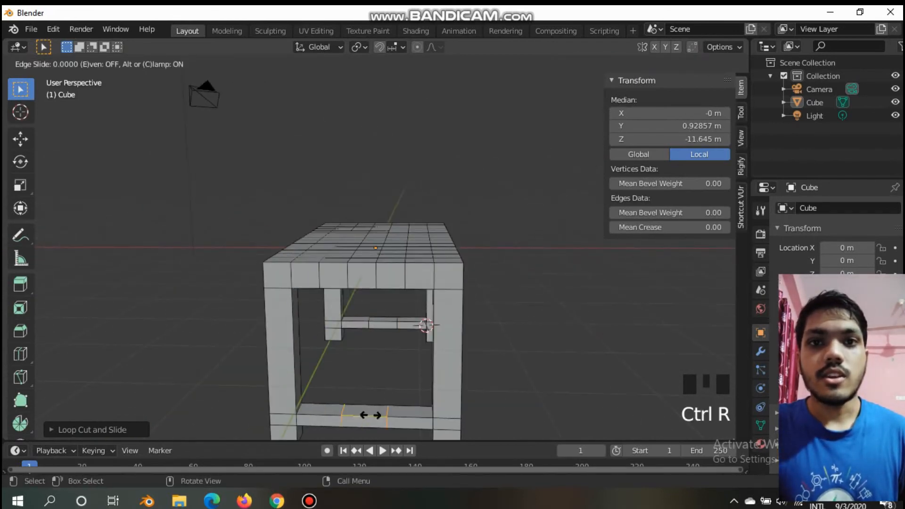
click(370, 415)
Bridge the middle inner faces of the two end crossbars to form a long central crossbar under the slab
middle_drag(426, 325, 372, 327)
click(275, 340)
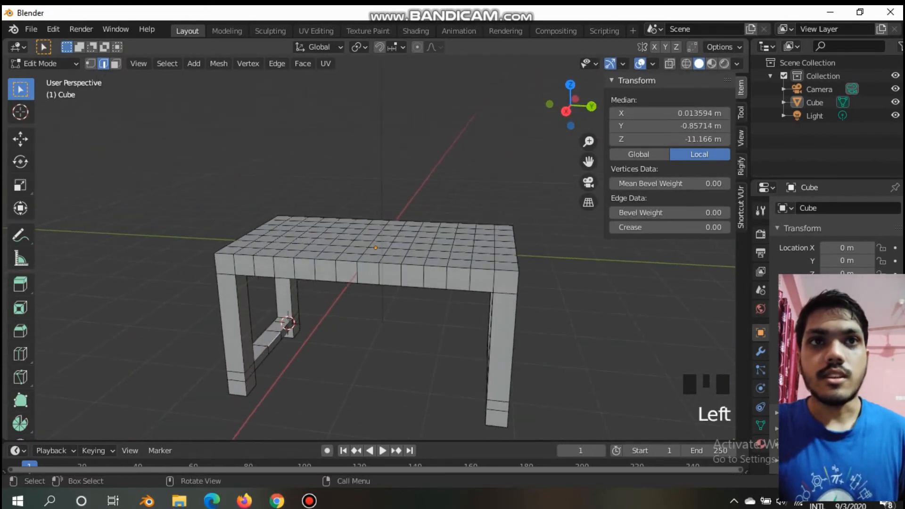
click(115, 63)
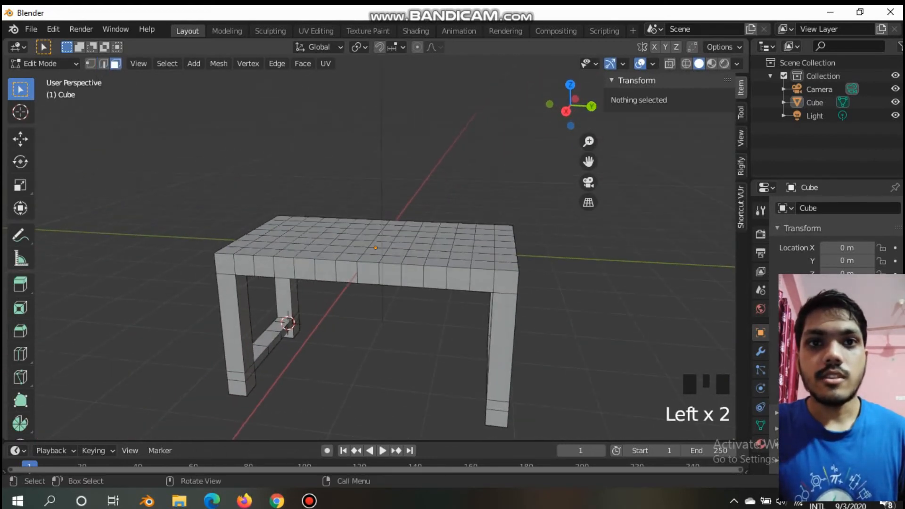
click(275, 343)
middle_drag(302, 343, 376, 342)
shift+click(451, 322)
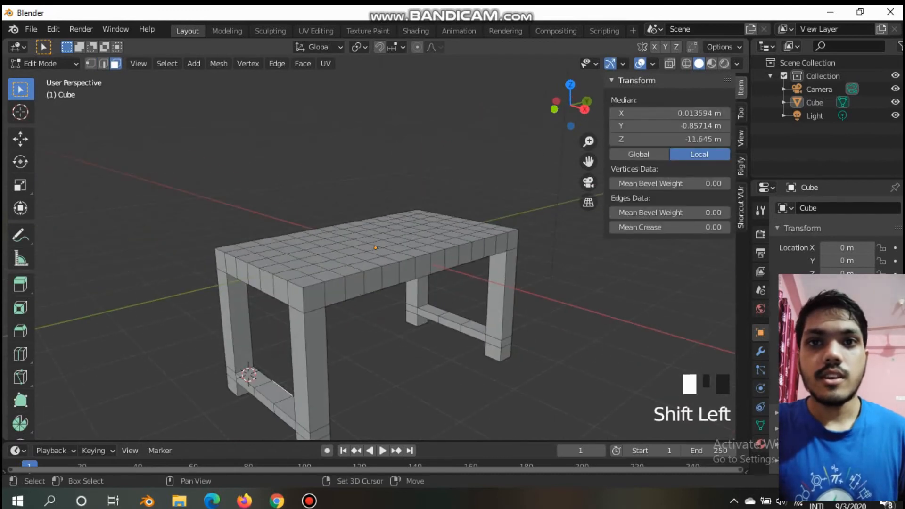
shift+click(450, 325)
right_click(396, 297)
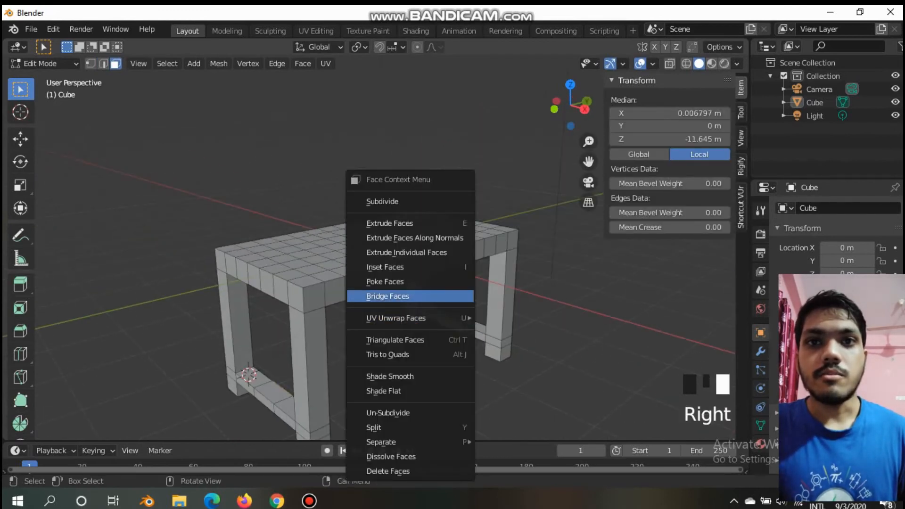
click(395, 297)
Inspect the table and its central crossbar from several angles and through the camera view
middle_drag(395, 297, 53, 293)
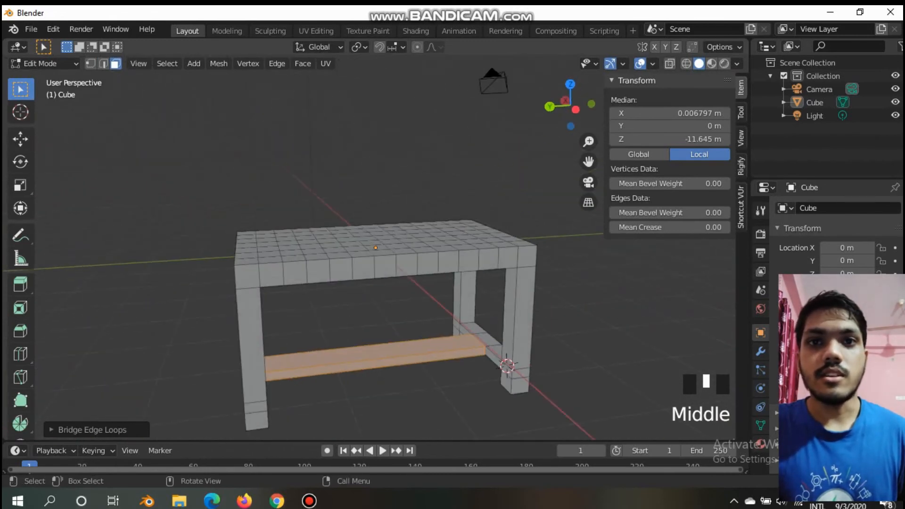
scroll(387, 326, down, 1)
scroll(387, 325, up, 2)
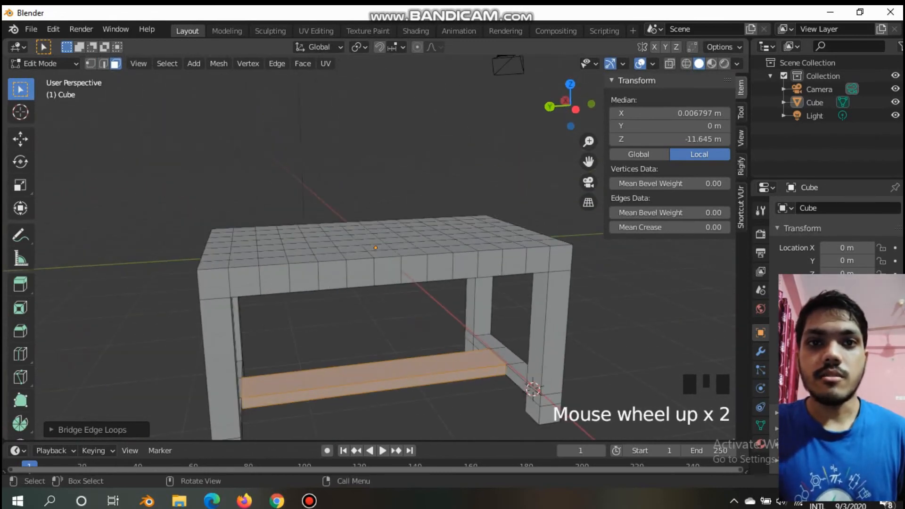
middle_drag(387, 326, 462, 344)
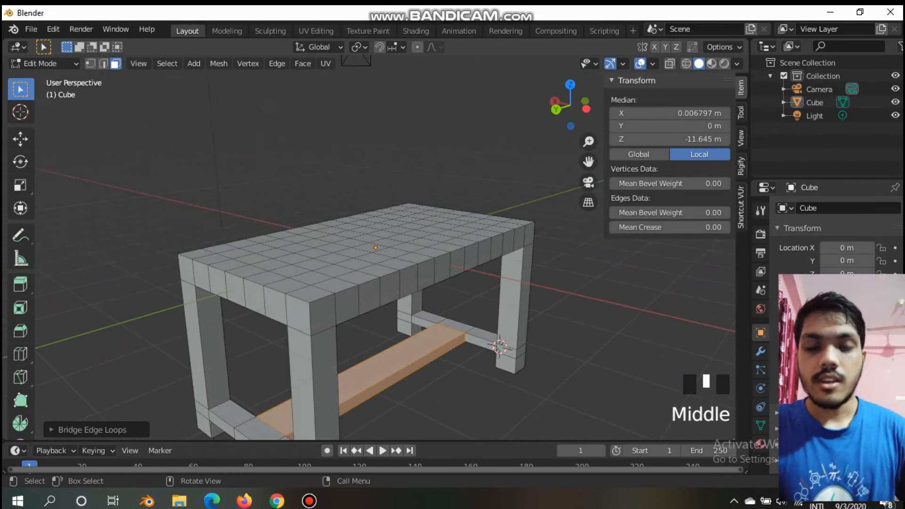
key(KP_0)
scroll(375, 248, down, 3)
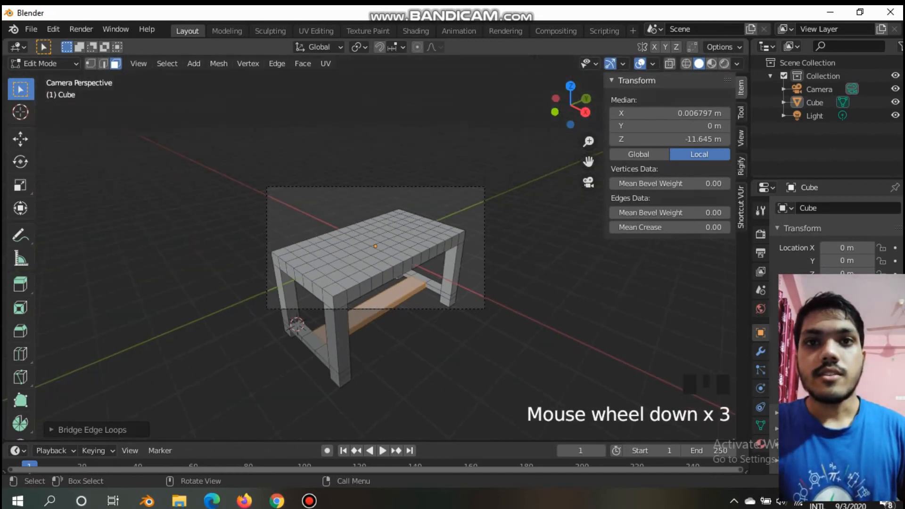
scroll(376, 248, up, 3)
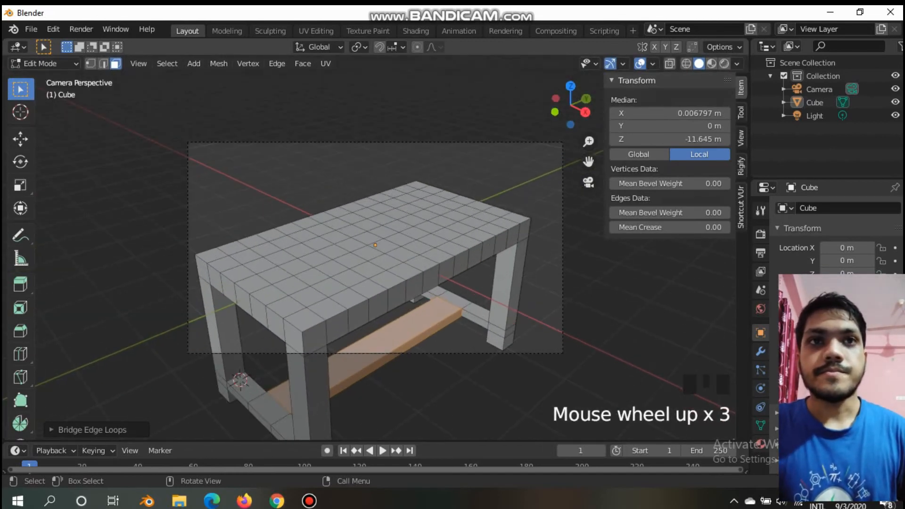
key(KP_0)
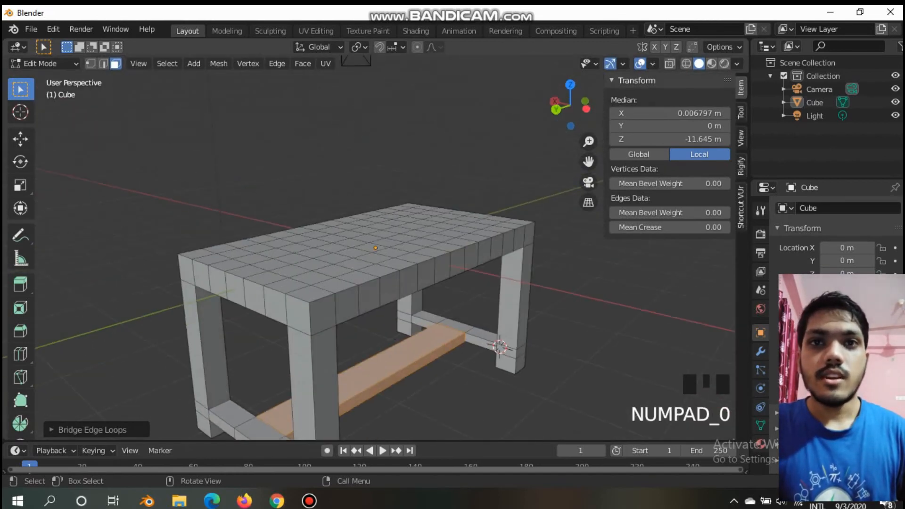
middle_drag(376, 248, 349, 245)
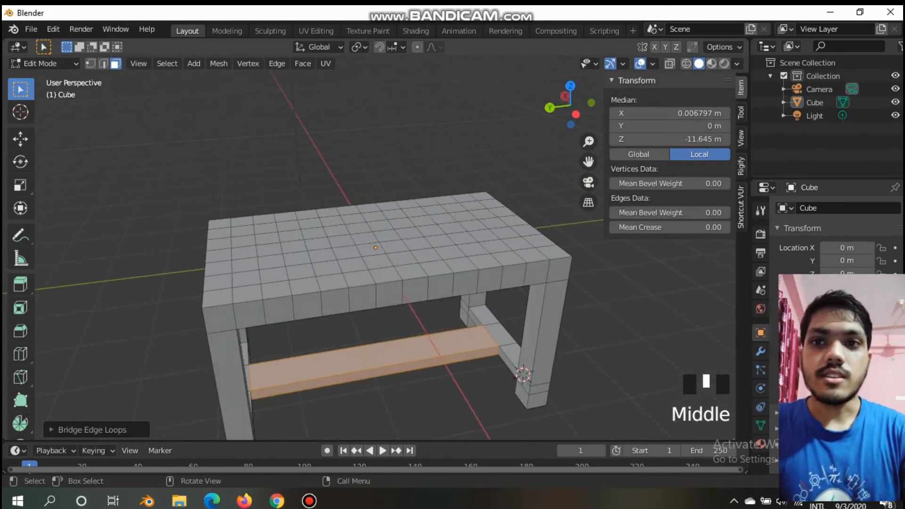